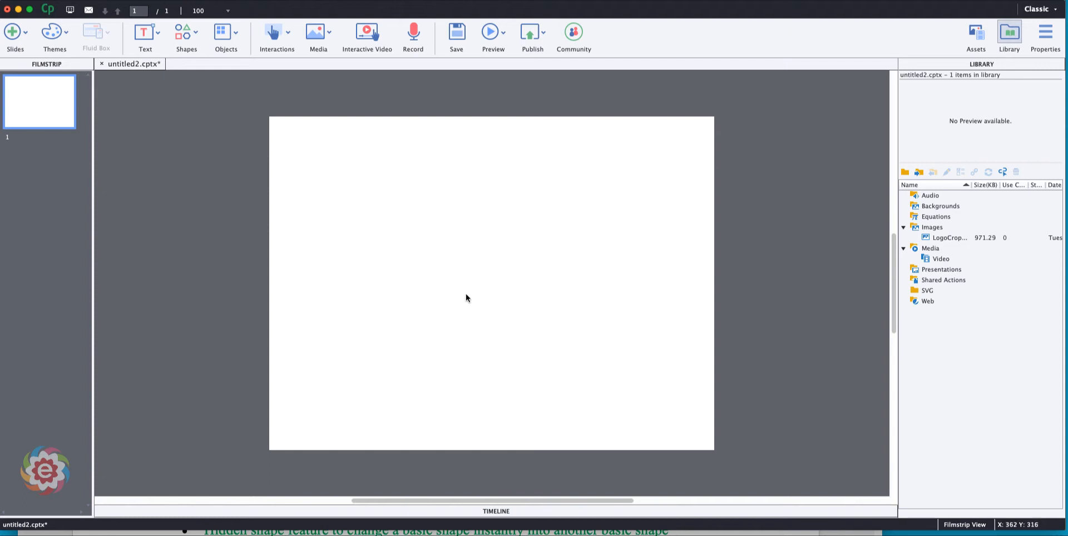
Insert the image greenApple_T.png from WIP LOCAL > Captivate2019BeyondData > images_videos onto the slide.
click(316, 35)
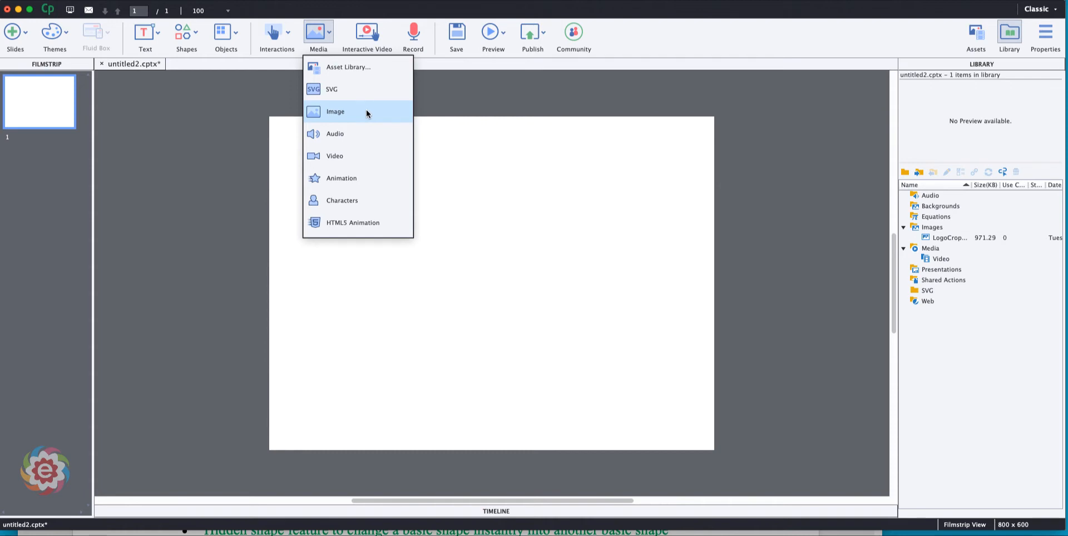
click(366, 111)
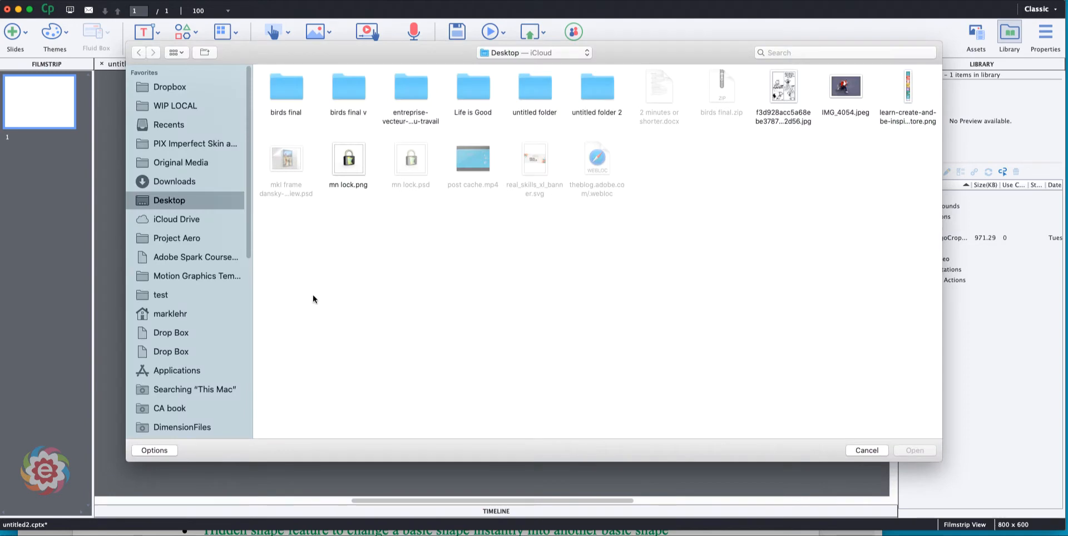
click(169, 107)
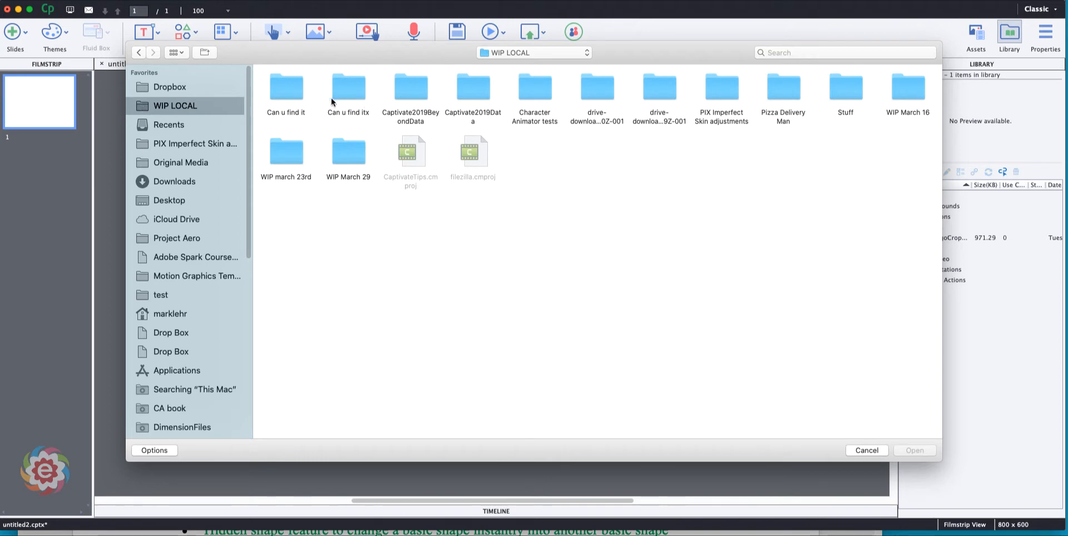
double_click(405, 89)
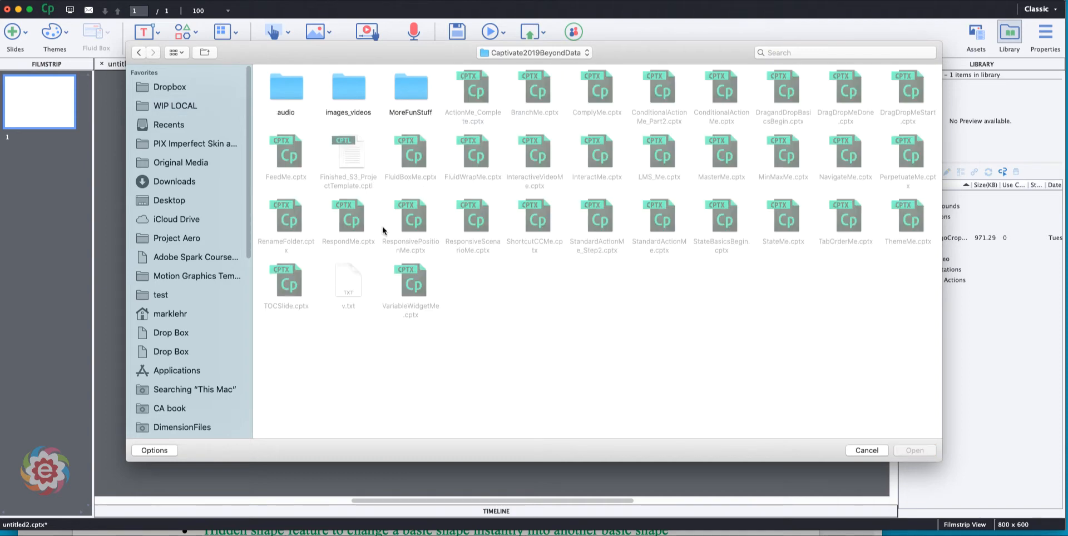
double_click(347, 95)
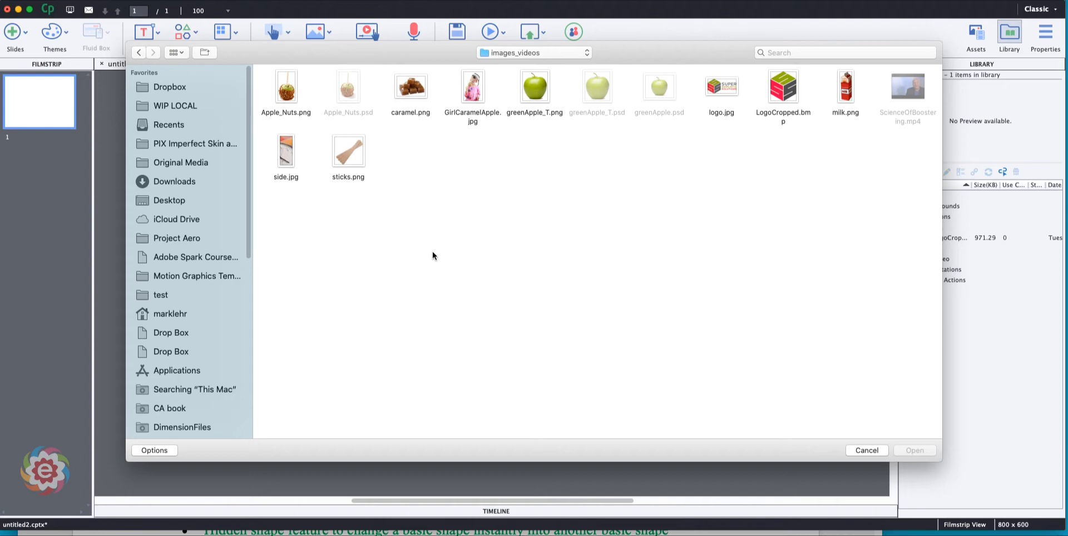
double_click(535, 89)
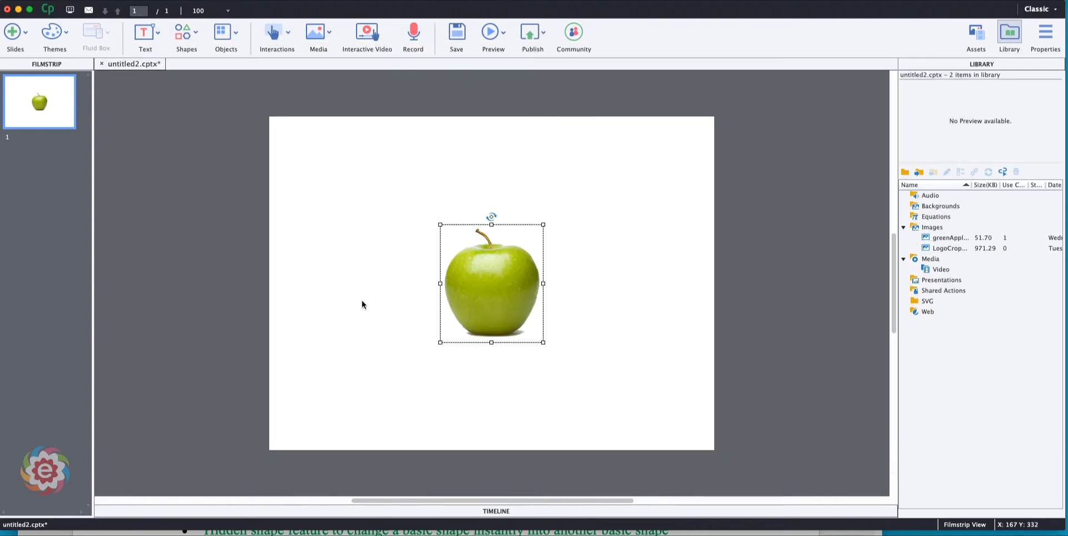
click(346, 270)
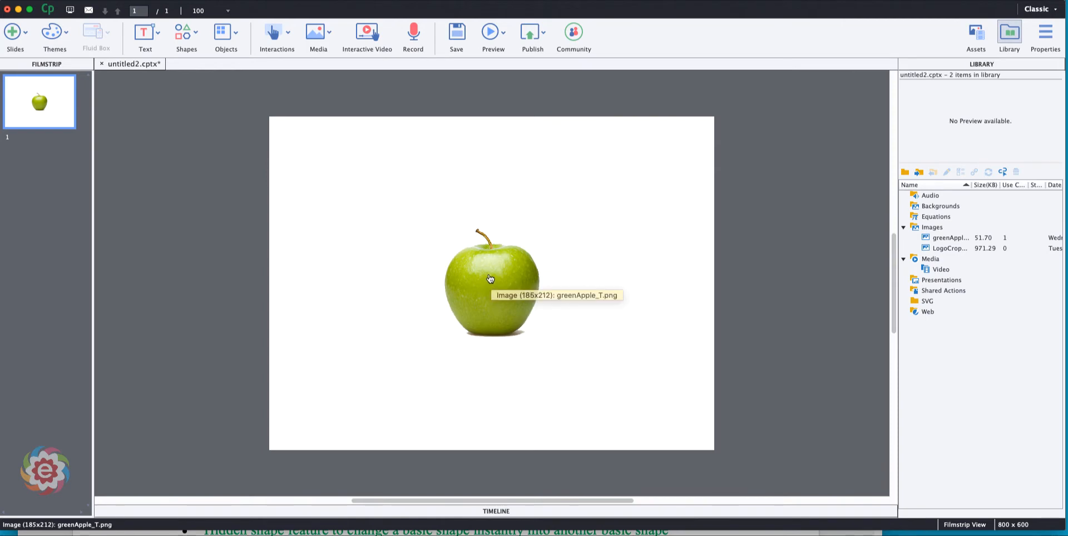
Locate the slide's apple image in the library and bring up the selection of an external application to edit it.
right_click(490, 278)
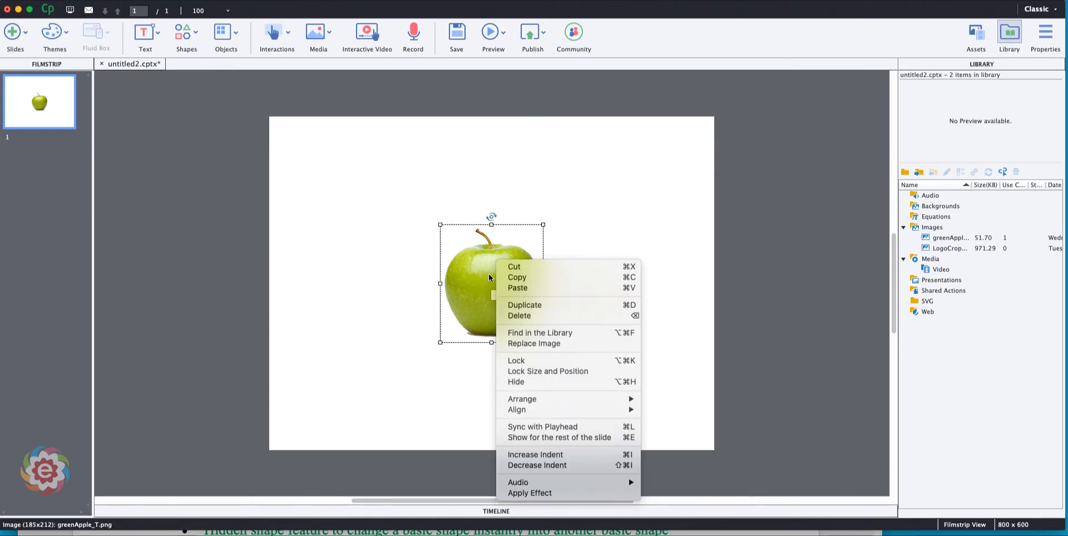
click(567, 334)
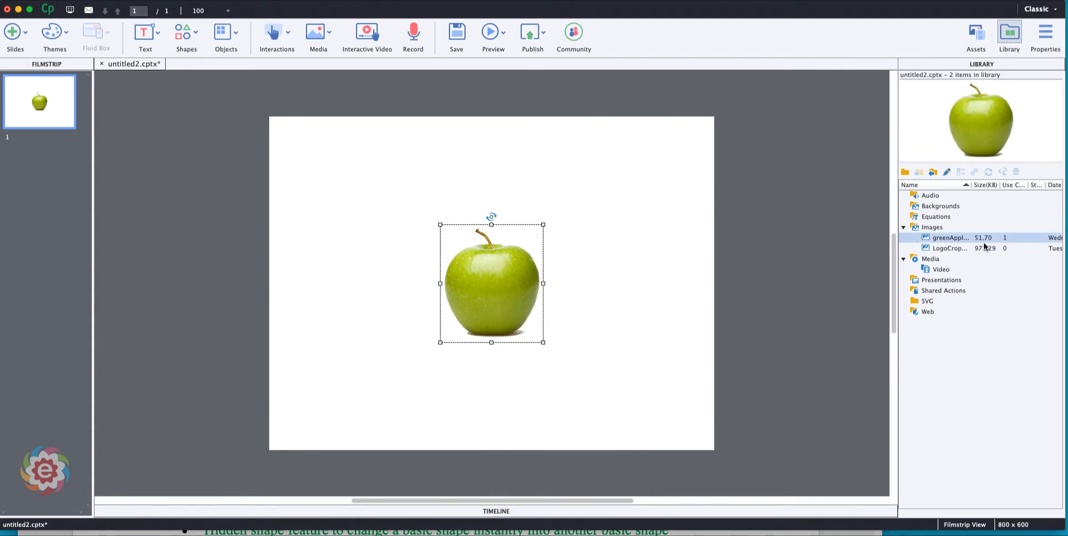
right_click(953, 240)
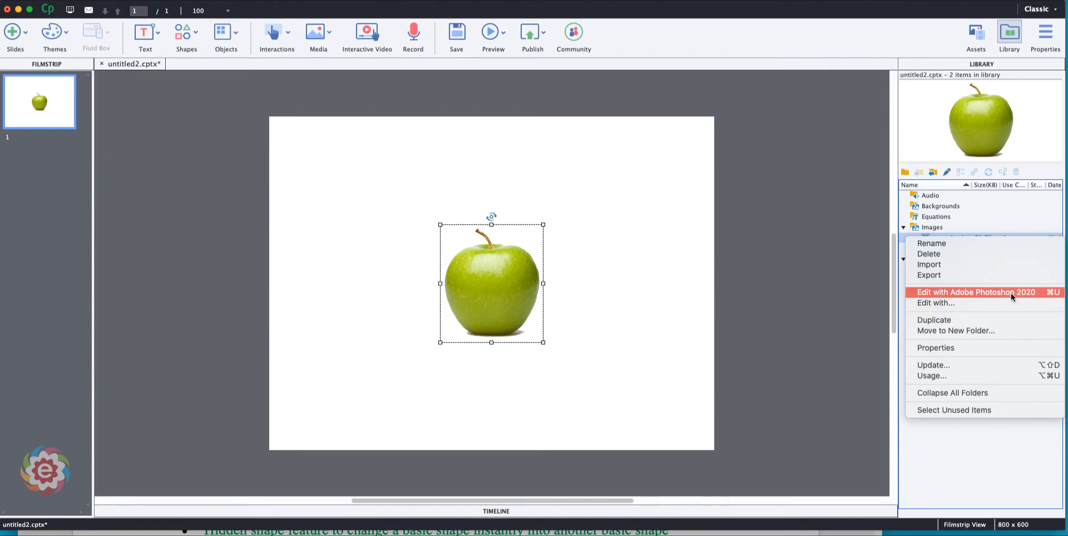
click(928, 303)
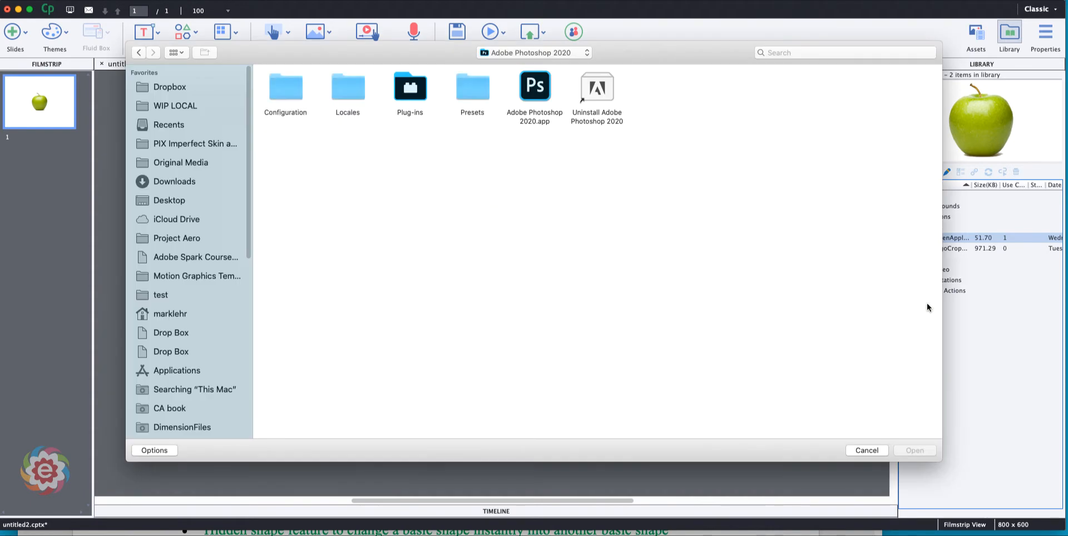
Browse to the Applications folder on Macintosh HD and show its contents as a list.
click(183, 315)
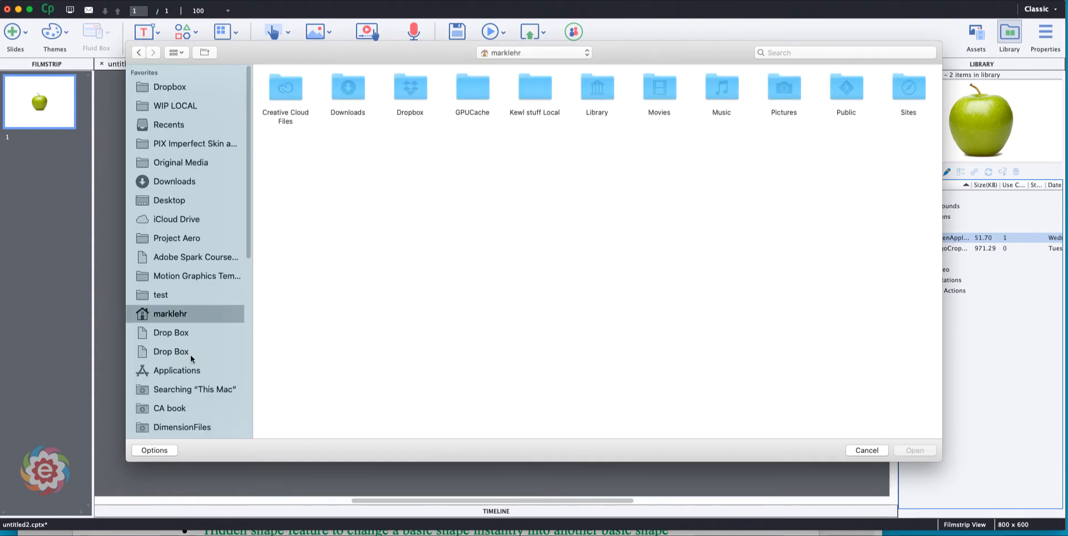
scroll(237, 311, down, 8)
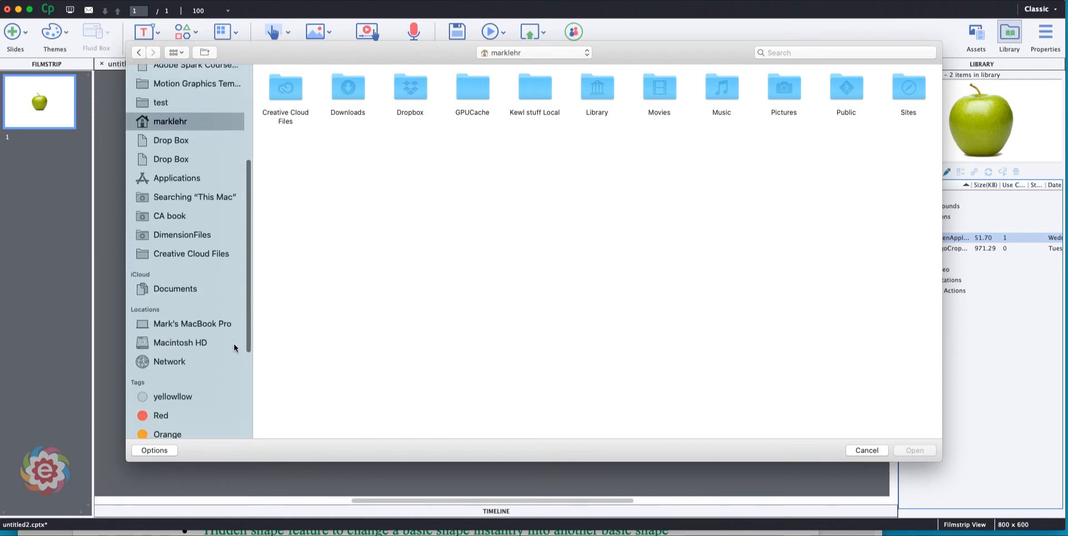
click(168, 326)
double_click(281, 92)
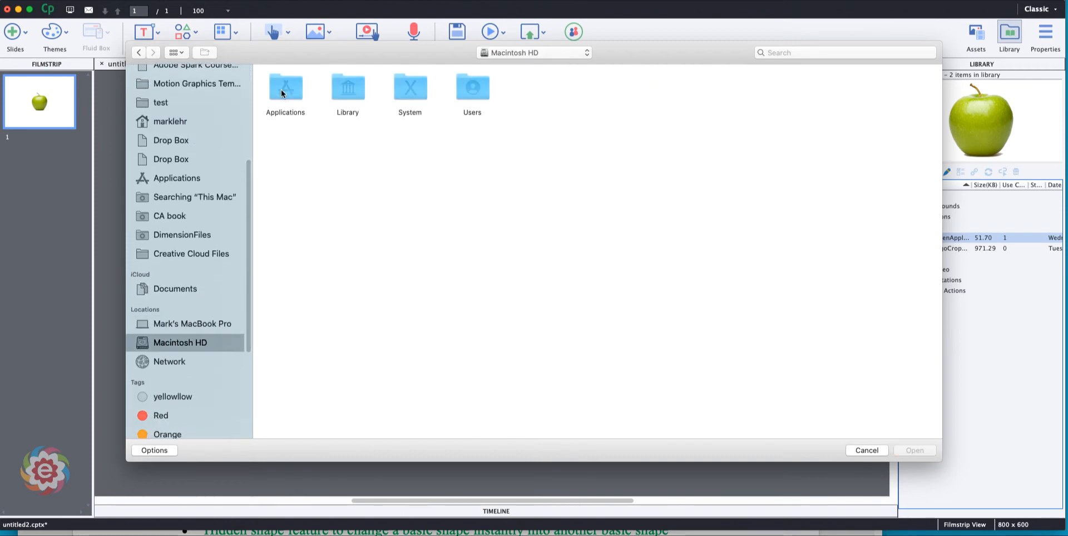
click(281, 93)
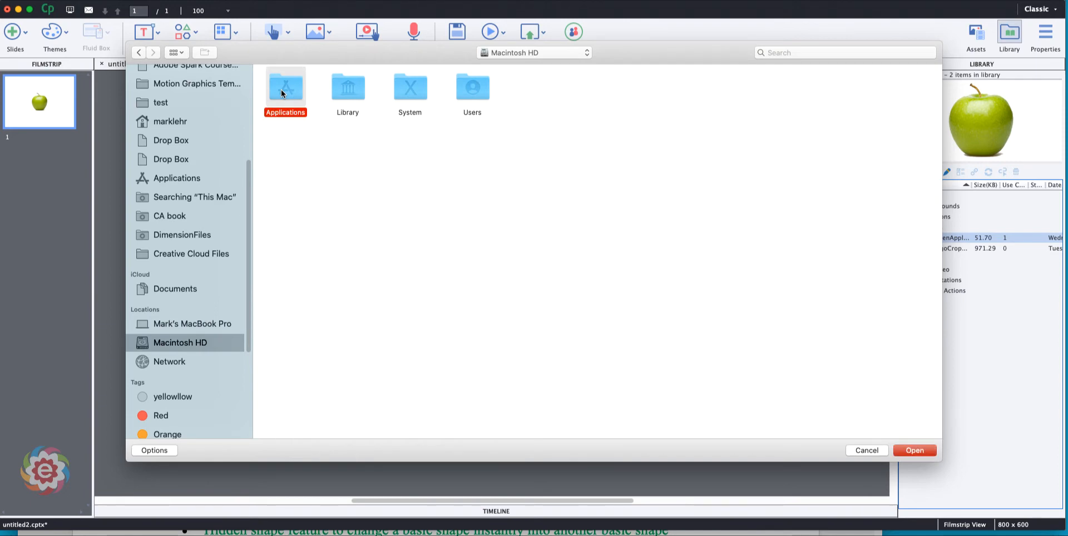
double_click(281, 93)
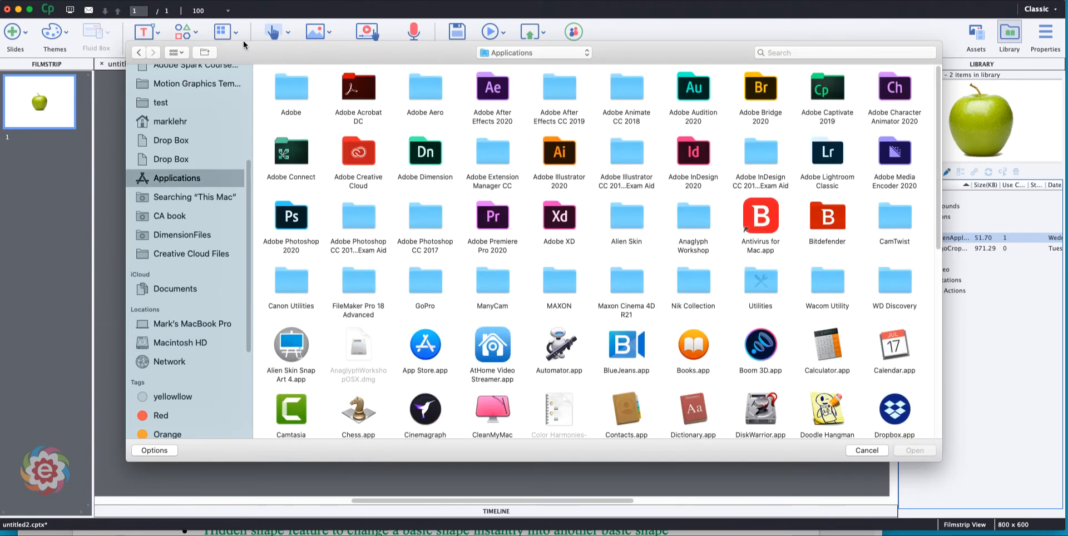
click(174, 52)
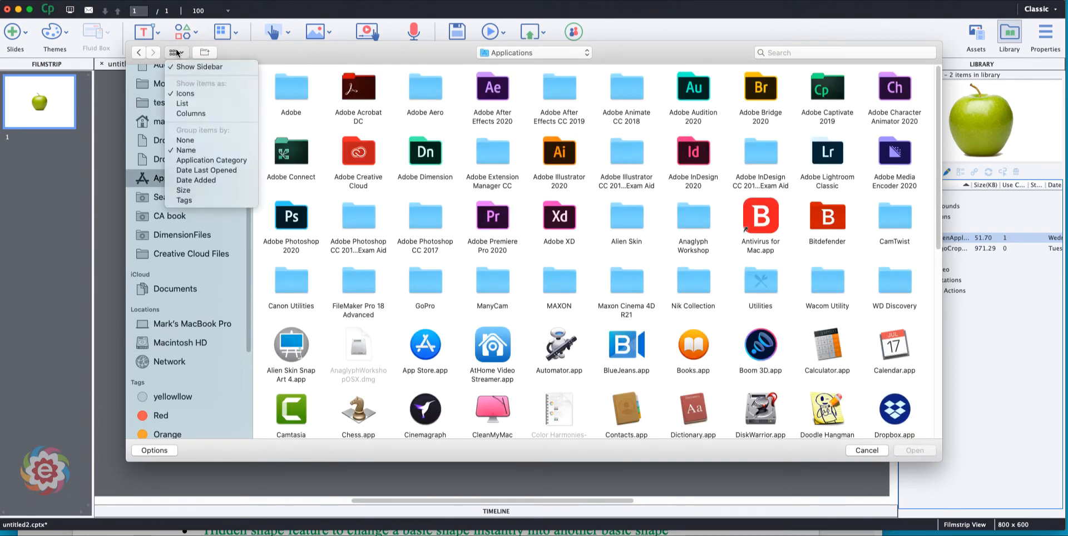
click(183, 105)
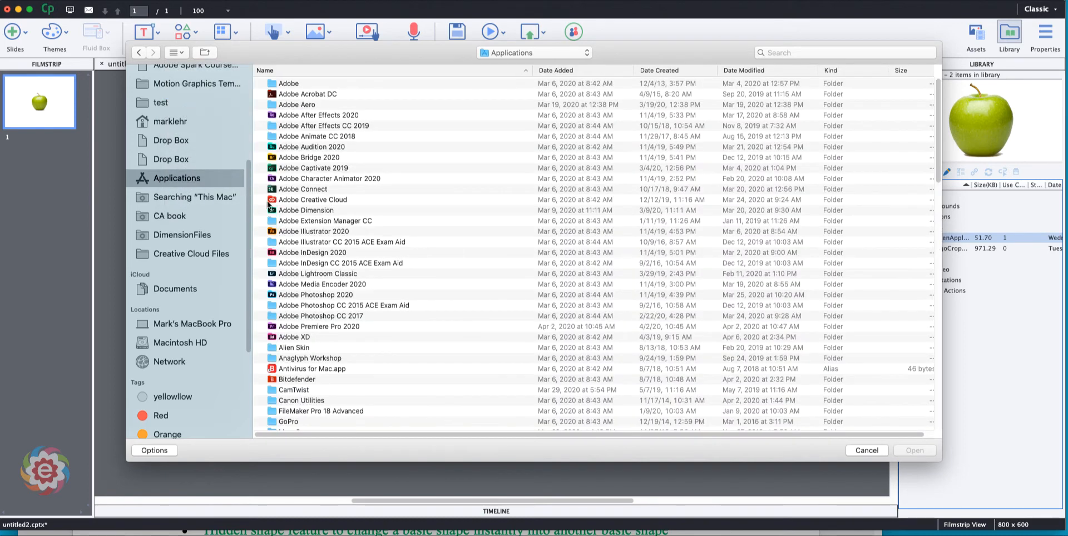
Choose Adobe Photoshop 2020.app from the Adobe Photoshop 2020 folder and open the apple image in it.
double_click(273, 296)
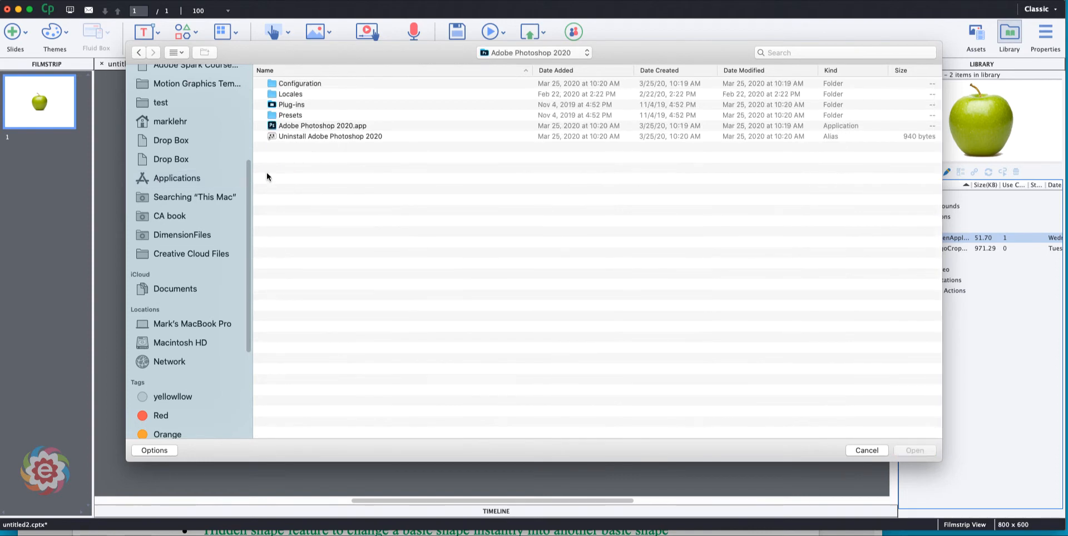
click(274, 128)
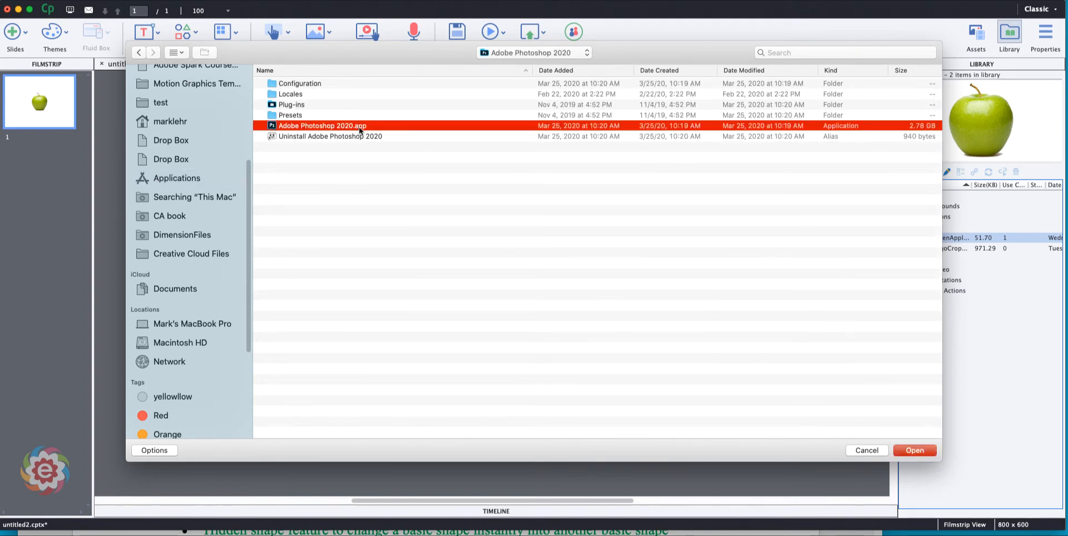
double_click(273, 127)
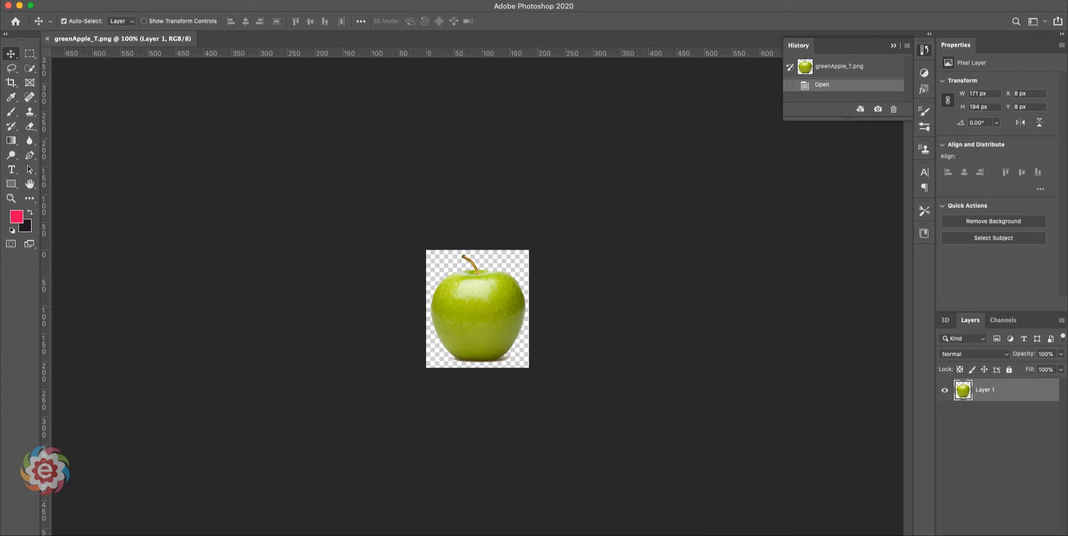
Switch Photoshop to the Essentials (Default) workspace and reset it to its original layout.
click(337, 4)
mouse_move(339, 20)
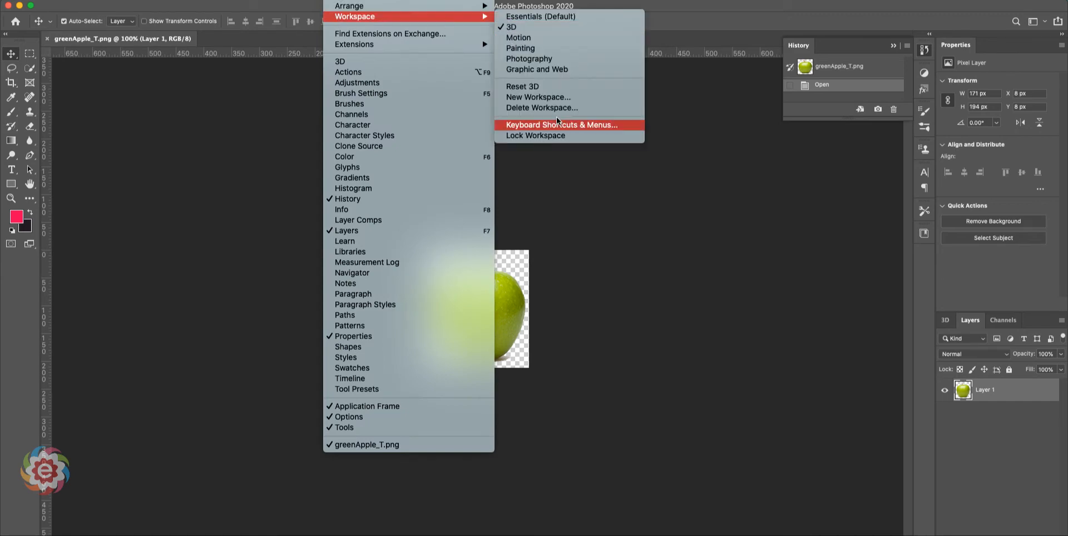
click(543, 17)
click(337, 4)
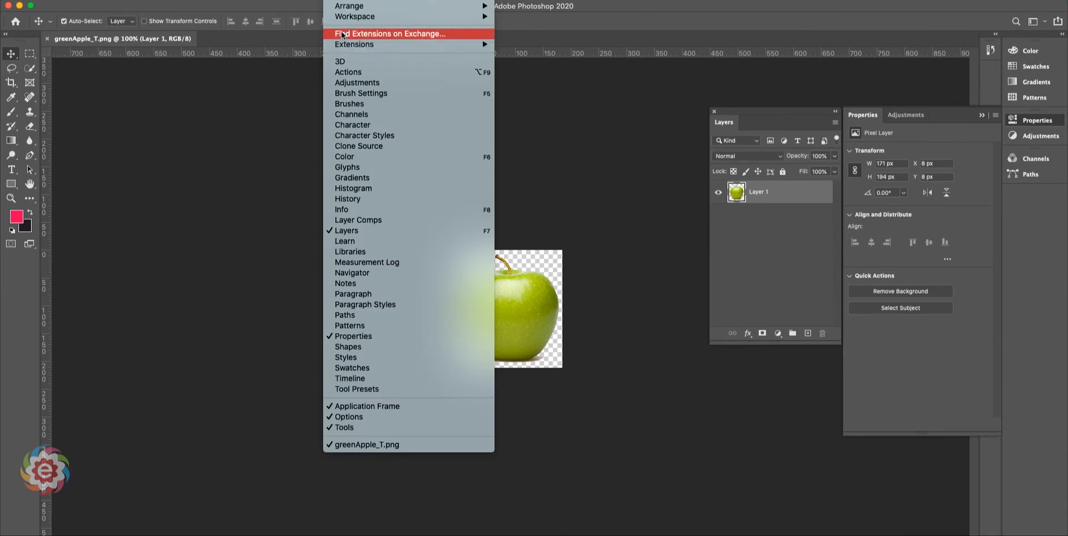
mouse_move(356, 17)
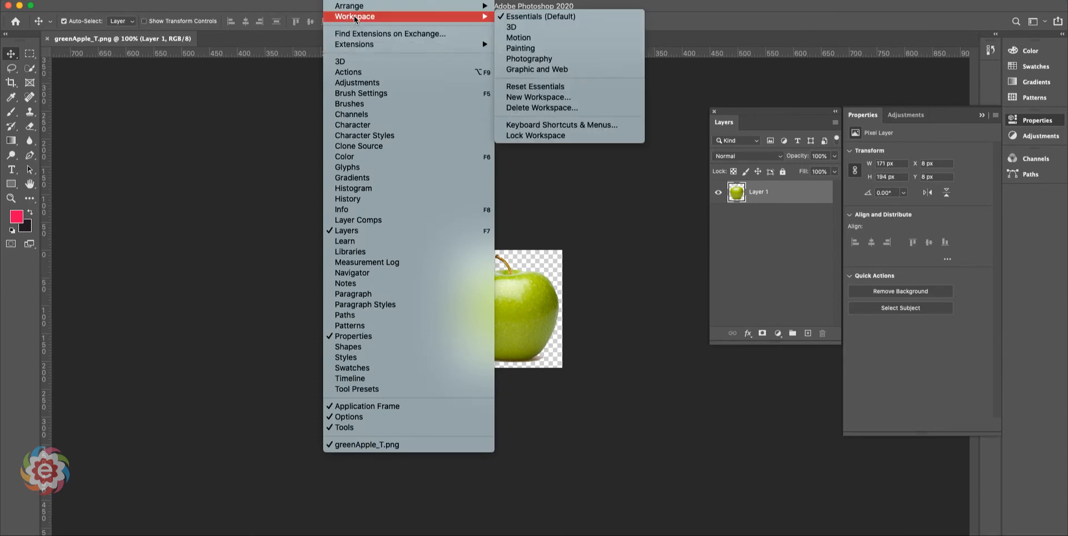
click(608, 87)
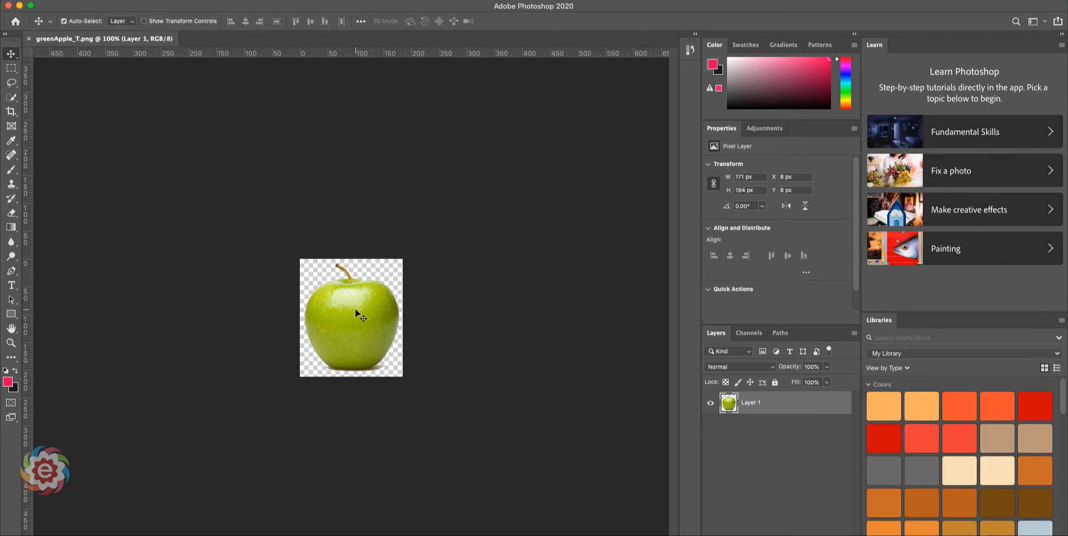
key(super)
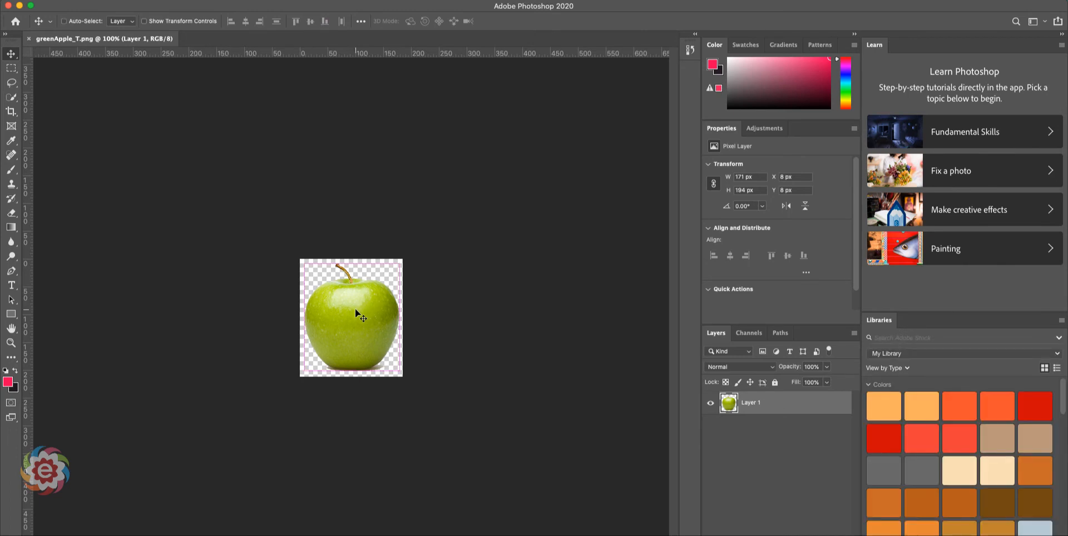
key(super+BackSpace)
key(super+z)
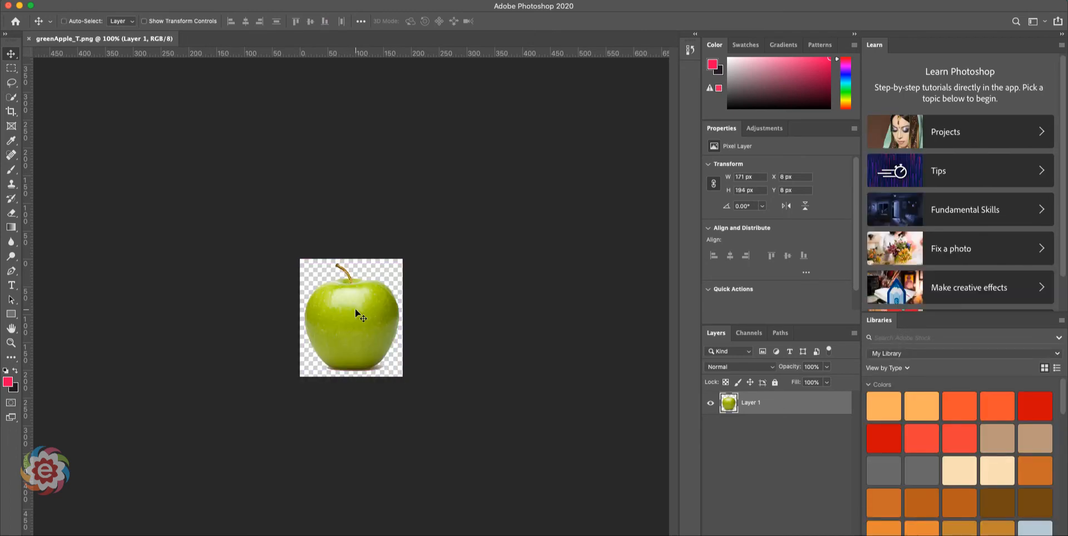
Collapse the Learn and Libraries panels to make more room for the apple image.
key(super+equal)
key(super+equal)
key(super+equal)
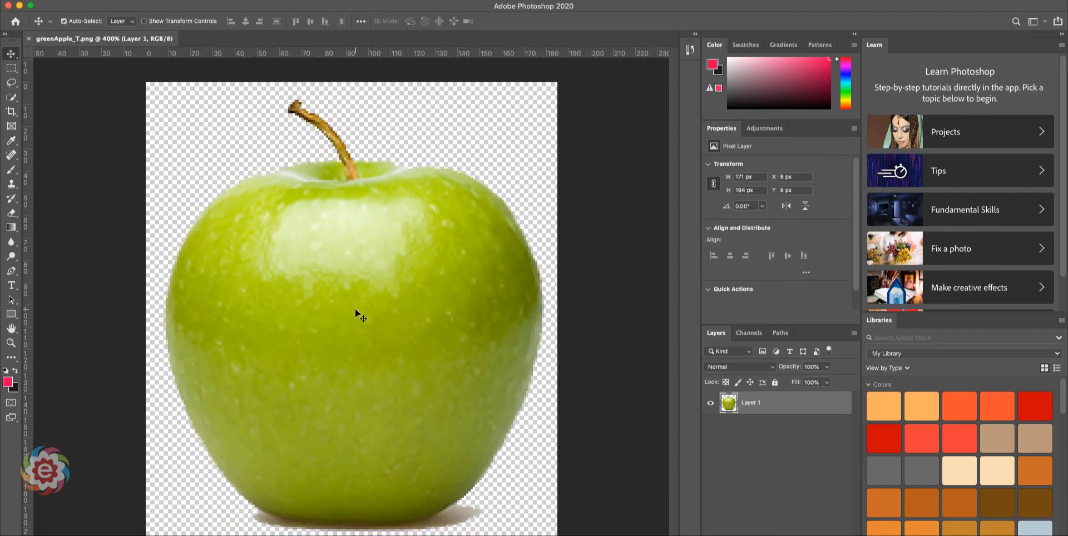
click(1062, 34)
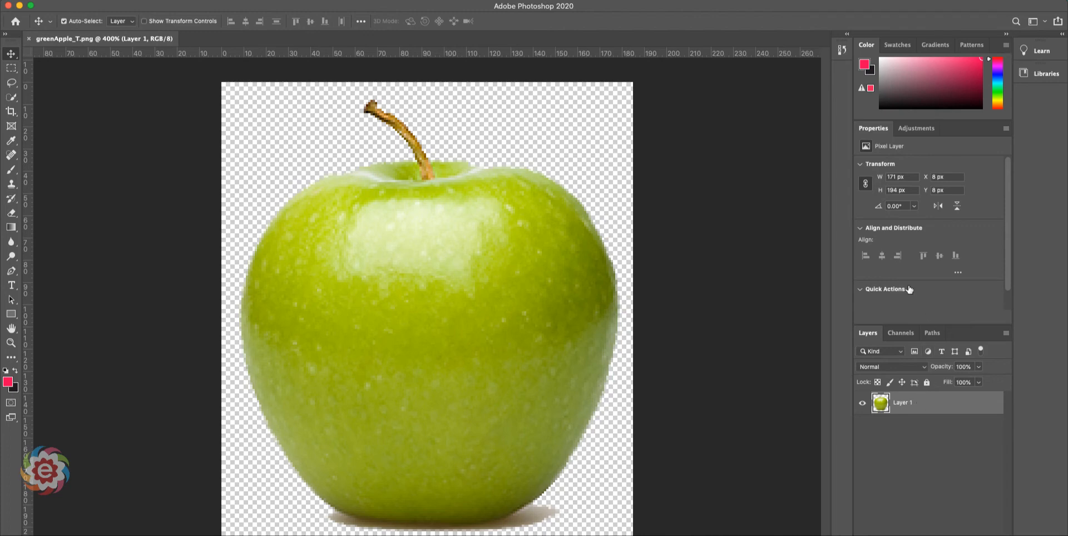
Add a Hue/Saturation adjustment layer above the apple and set its hue to -73.
click(917, 129)
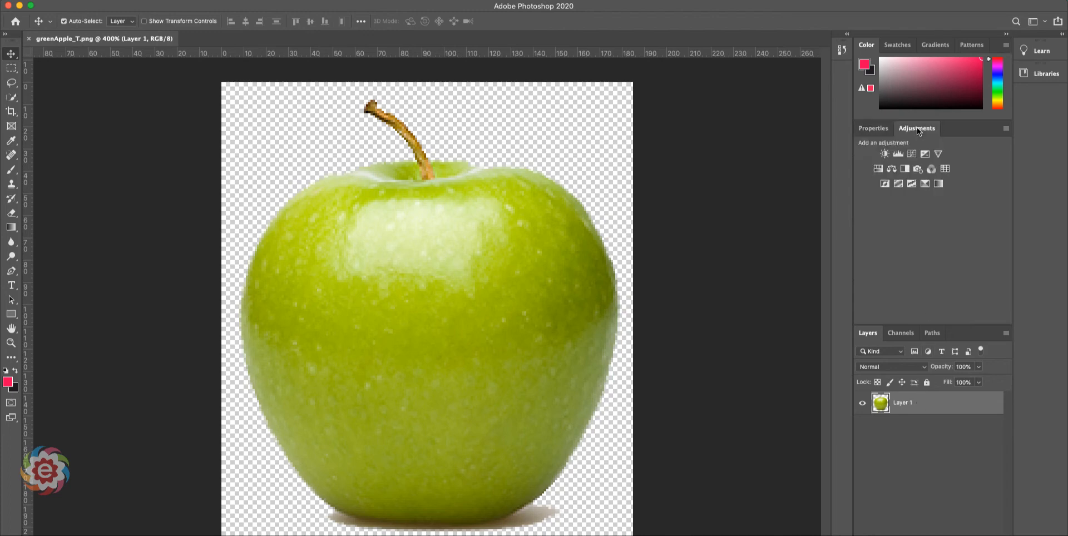
click(877, 170)
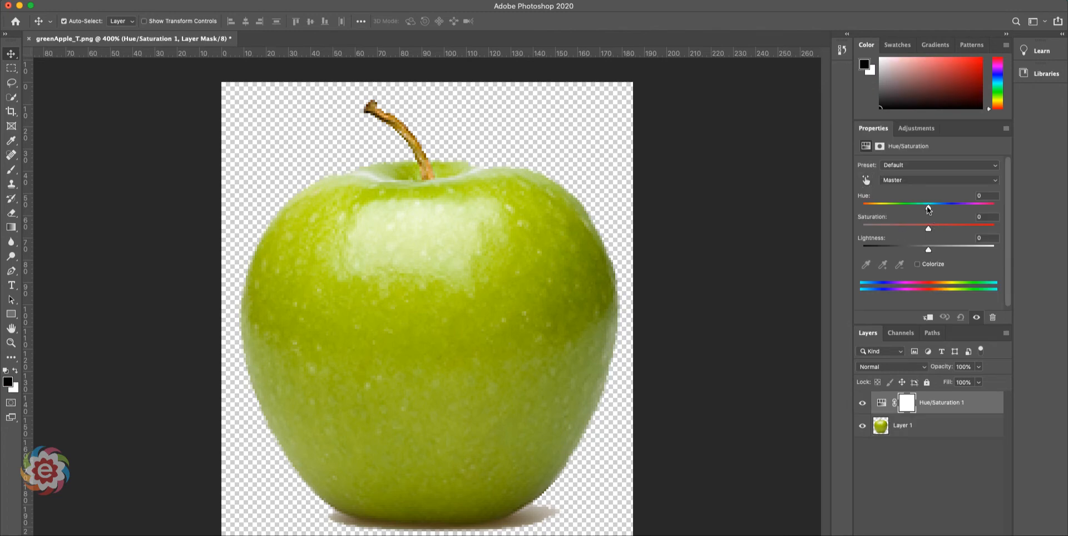
drag(929, 208, 890, 209)
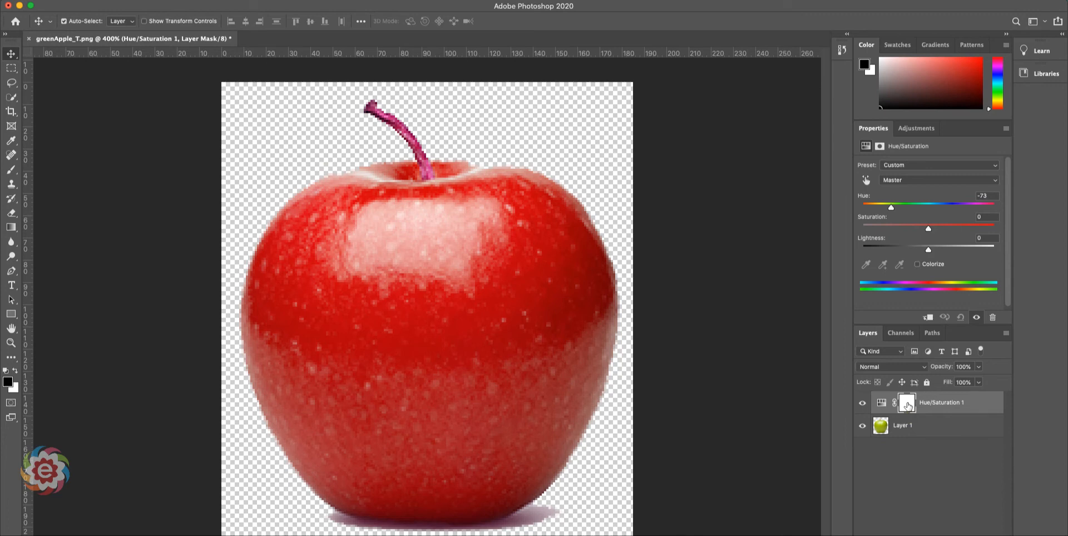
Mask the Hue/Saturation adjustment off the apple's stem by painting it black on the layer mask with a 9 px brush.
click(907, 405)
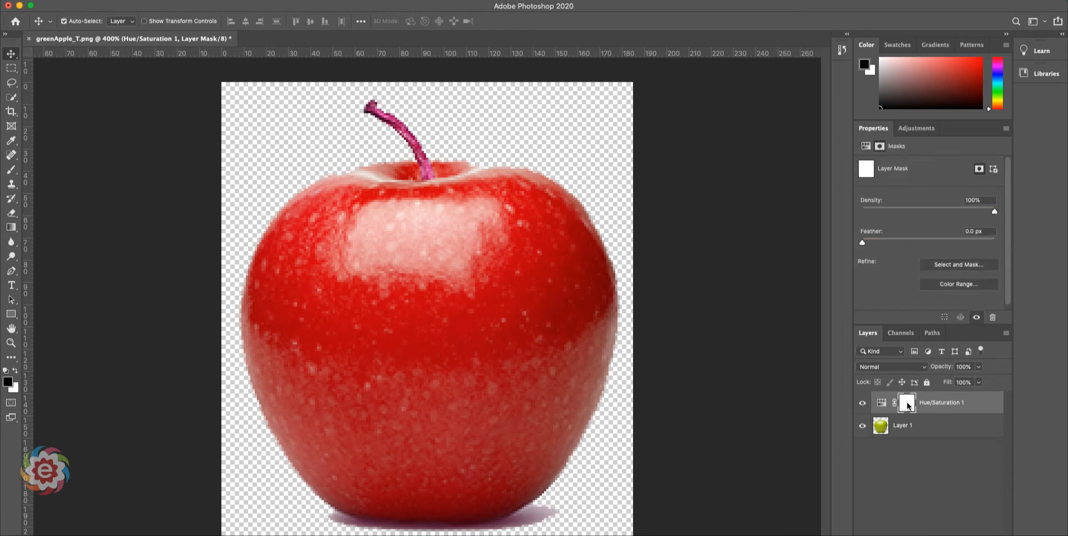
click(11, 170)
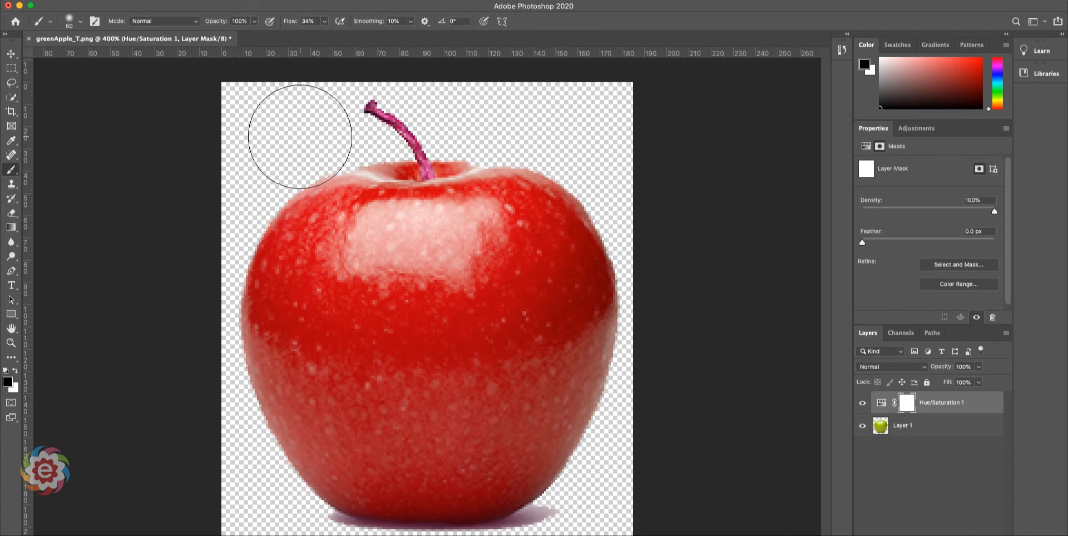
key(bracketleft)
key(bracketleft)
key(bracketleft)
key(bracketleft)
key(bracketleft)
key(bracketleft)
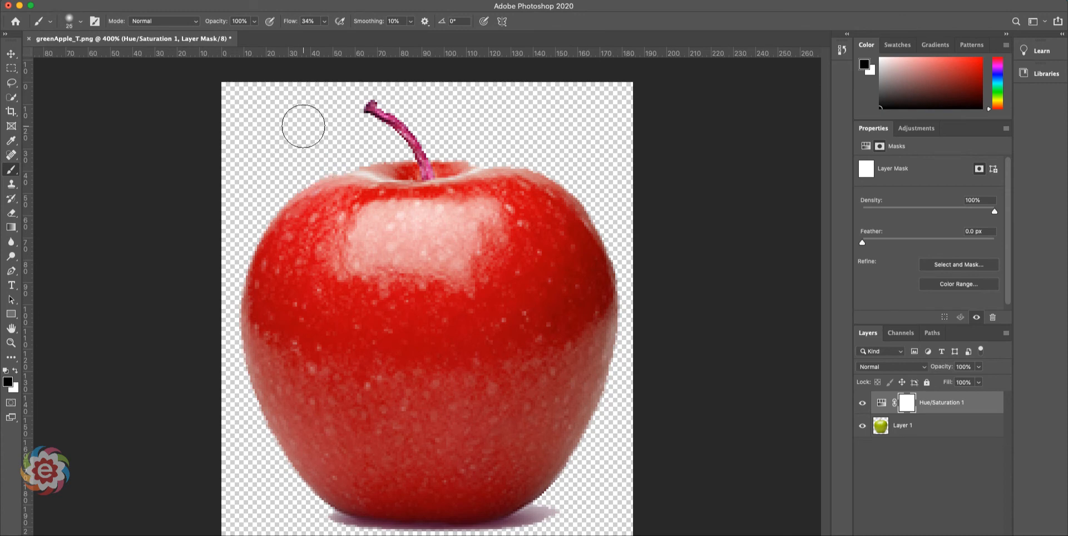
key(bracketleft)
key(bracketleft)
key(bracketleft)
mouse_move(361, 106)
mouse_down()
mouse_move(399, 128)
mouse_move(392, 119)
mouse_move(423, 174)
mouse_move(424, 161)
mouse_up()
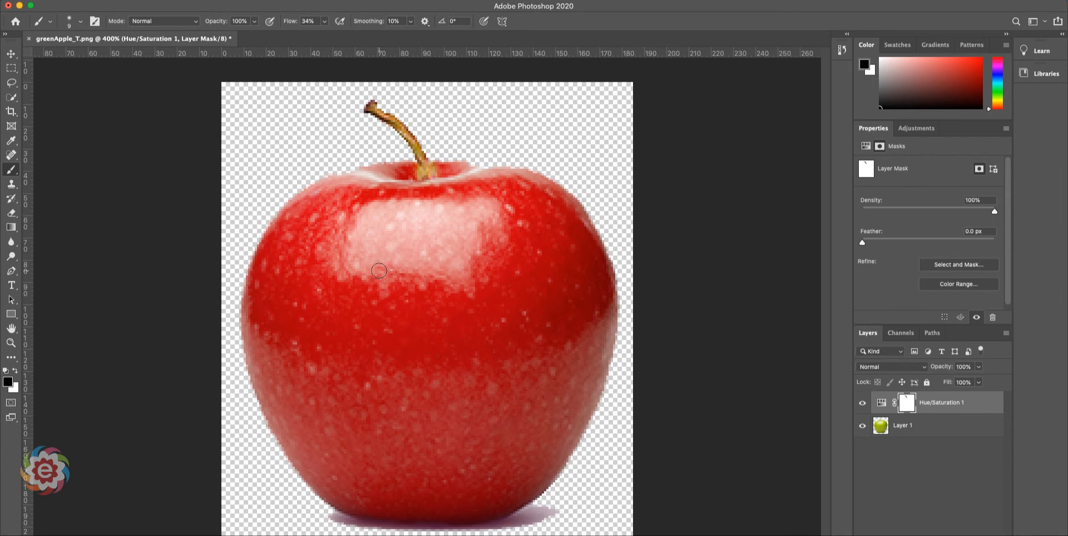
Paint two round eyes and a V-shaped mouth in black on the adjustment's mask over the apple's body.
mouse_move(368, 248)
mouse_down()
mouse_move(344, 260)
mouse_move(331, 297)
mouse_move(382, 312)
mouse_move(383, 249)
mouse_up()
mouse_move(476, 252)
mouse_down()
mouse_move(485, 304)
mouse_move(515, 306)
mouse_move(535, 280)
mouse_move(522, 258)
mouse_move(477, 261)
mouse_up()
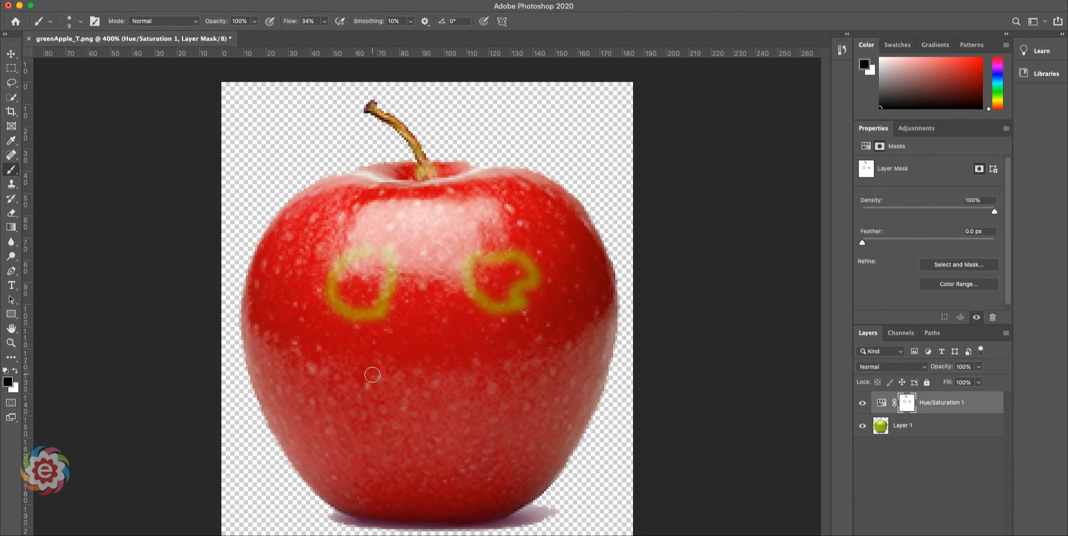
mouse_move(368, 365)
mouse_down()
mouse_move(443, 425)
mouse_move(500, 371)
mouse_up()
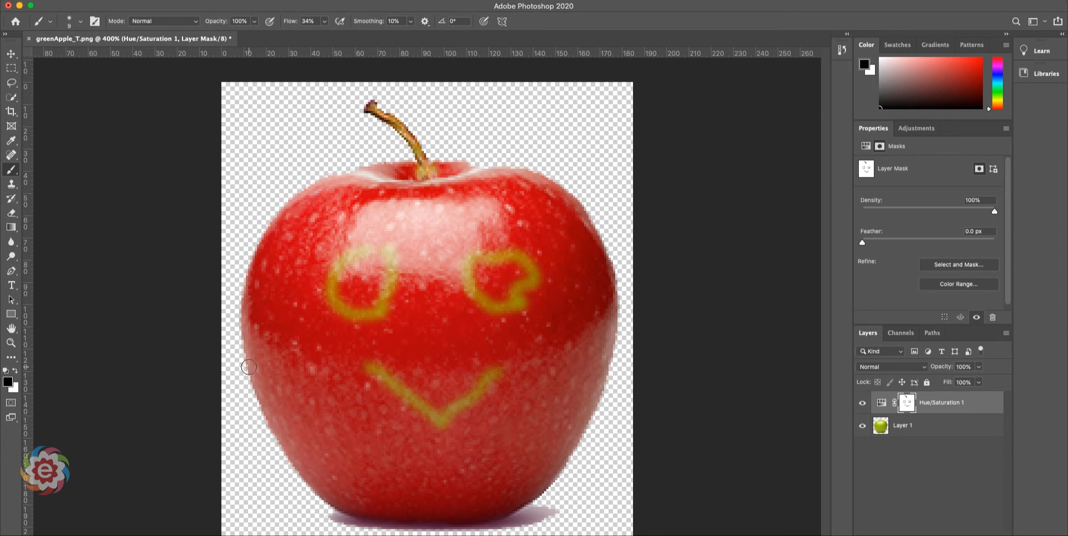
Swap the foreground colour to white and paint over the mouth and both eyes on the mask to restore the red.
click(16, 373)
mouse_move(388, 369)
mouse_down()
mouse_move(369, 378)
mouse_move(382, 359)
mouse_move(379, 384)
mouse_move(438, 421)
mouse_move(446, 414)
mouse_move(432, 436)
mouse_move(460, 393)
mouse_move(490, 390)
mouse_move(460, 405)
mouse_move(490, 370)
mouse_up()
mouse_move(523, 305)
mouse_down()
mouse_move(451, 307)
mouse_move(545, 302)
mouse_move(471, 295)
mouse_move(542, 291)
mouse_move(464, 285)
mouse_move(549, 268)
mouse_move(532, 286)
mouse_move(525, 259)
mouse_move(466, 274)
mouse_up()
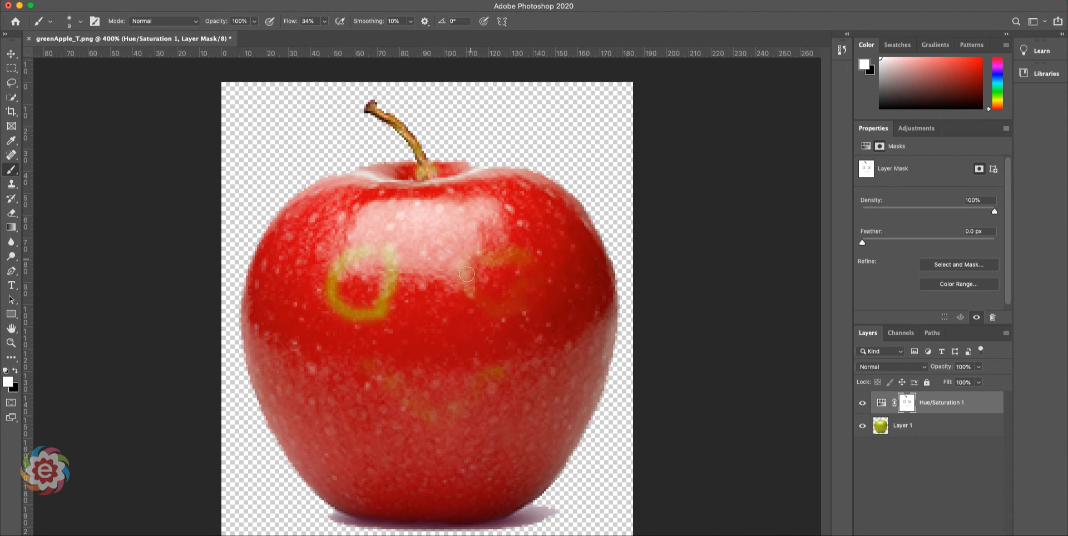
mouse_move(393, 249)
mouse_down()
mouse_move(347, 255)
mouse_move(364, 255)
mouse_move(325, 276)
mouse_move(344, 274)
mouse_move(337, 312)
mouse_move(385, 309)
mouse_move(320, 290)
mouse_move(390, 290)
mouse_move(385, 244)
mouse_move(404, 280)
mouse_move(395, 282)
mouse_move(390, 243)
mouse_up()
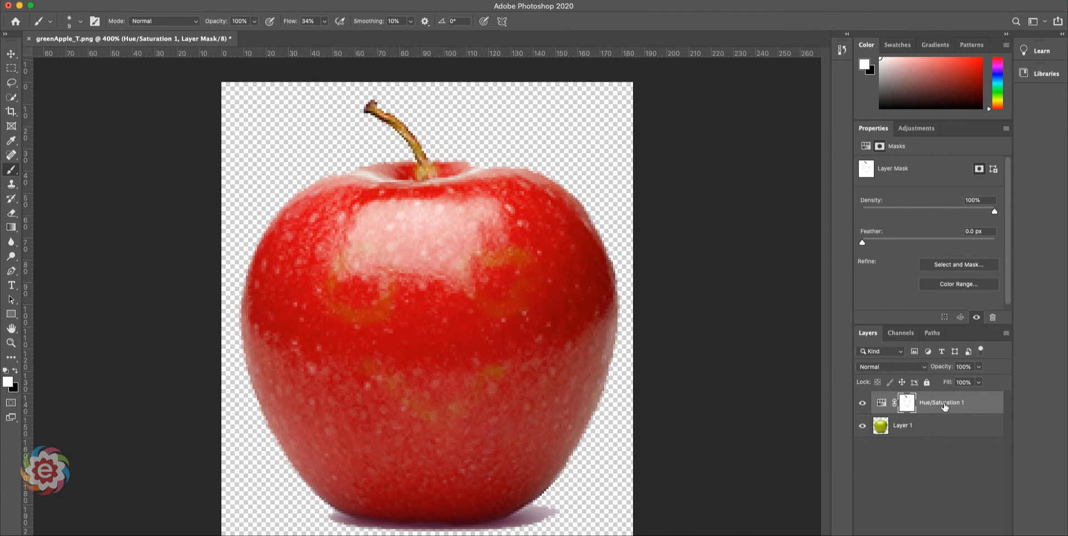
Merge the Hue/Saturation adjustment down into the apple layer, and quit Photoshop saving the changes to greenApple_T.png.
right_click(944, 407)
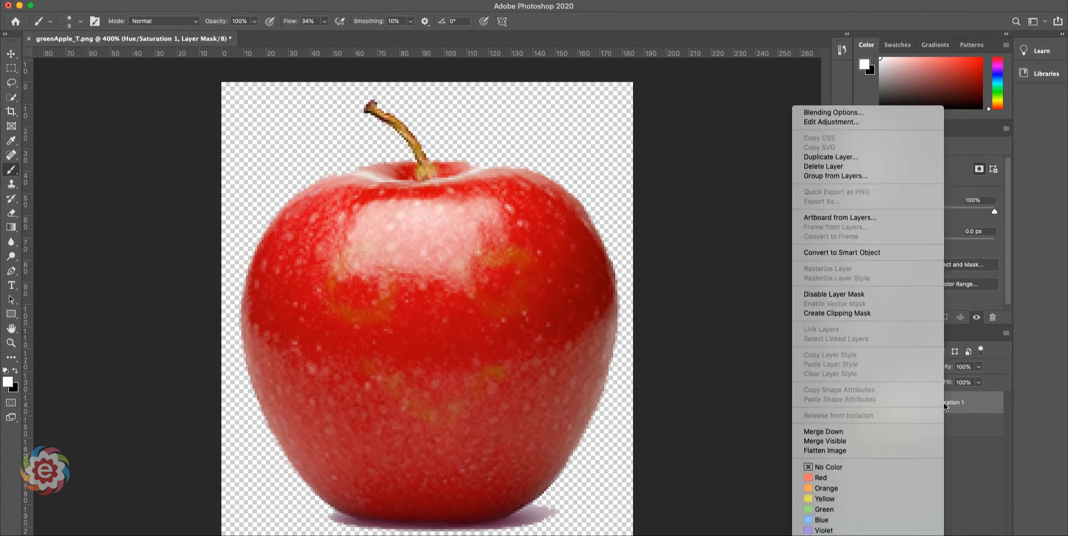
click(908, 432)
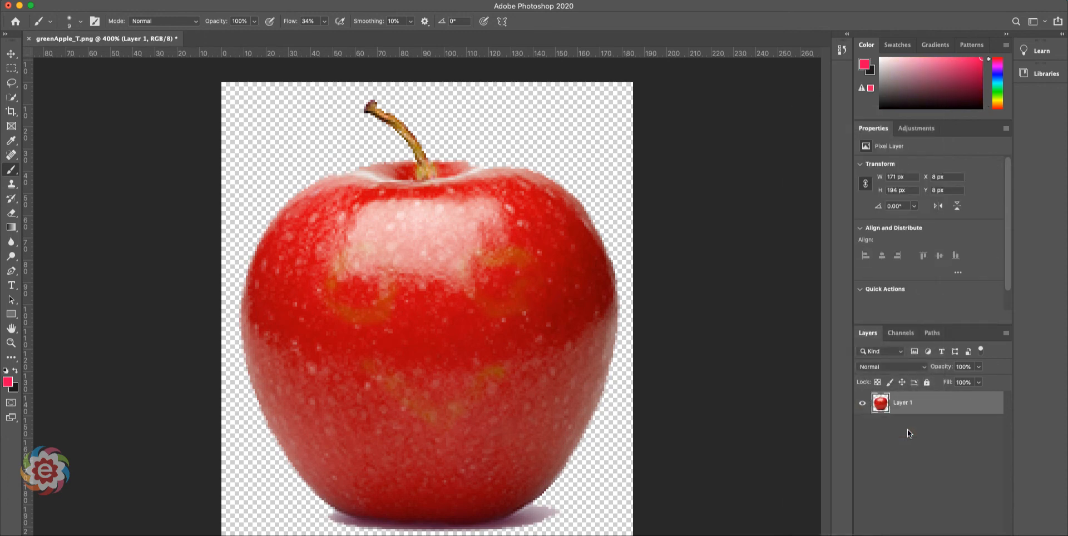
click(51, 1)
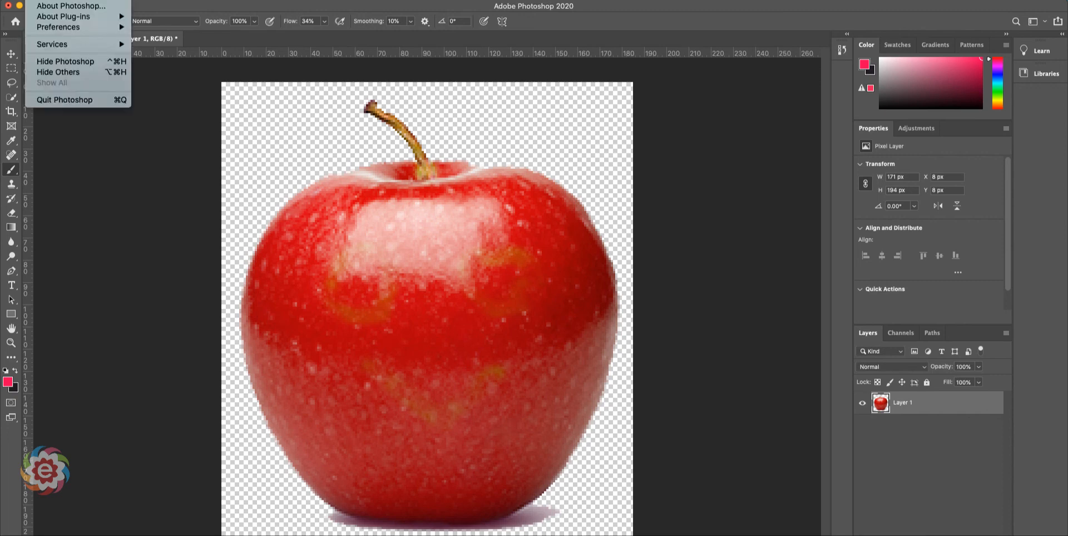
click(74, 100)
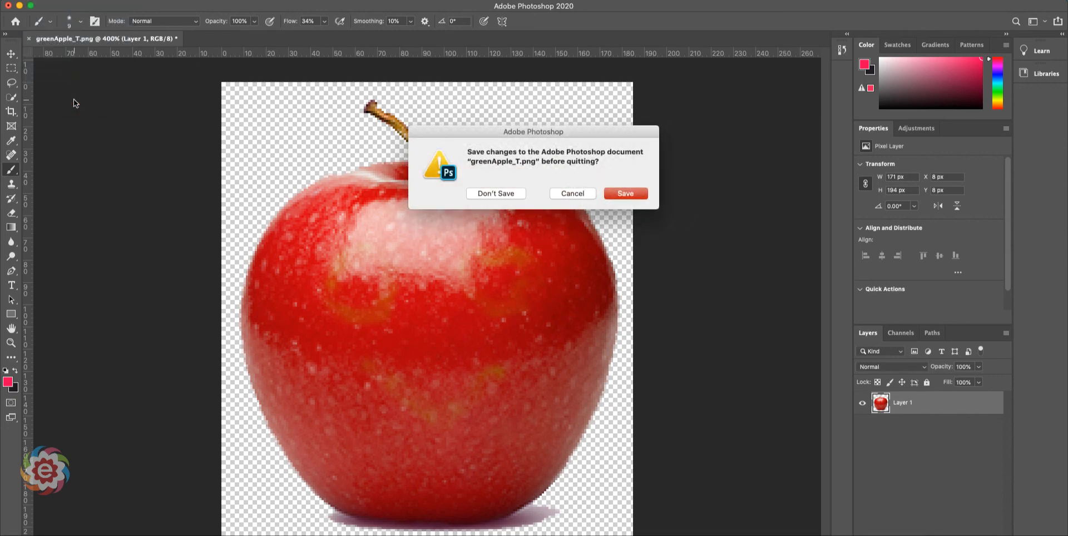
click(632, 192)
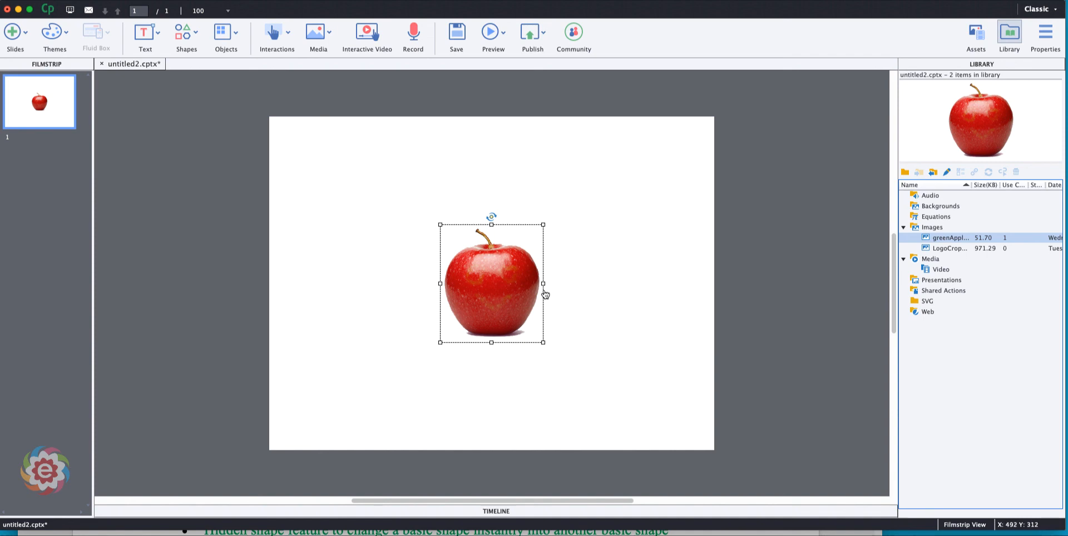
Find the slide's apple image in the Captivate library and bring up the commands available for that library item.
right_click(491, 295)
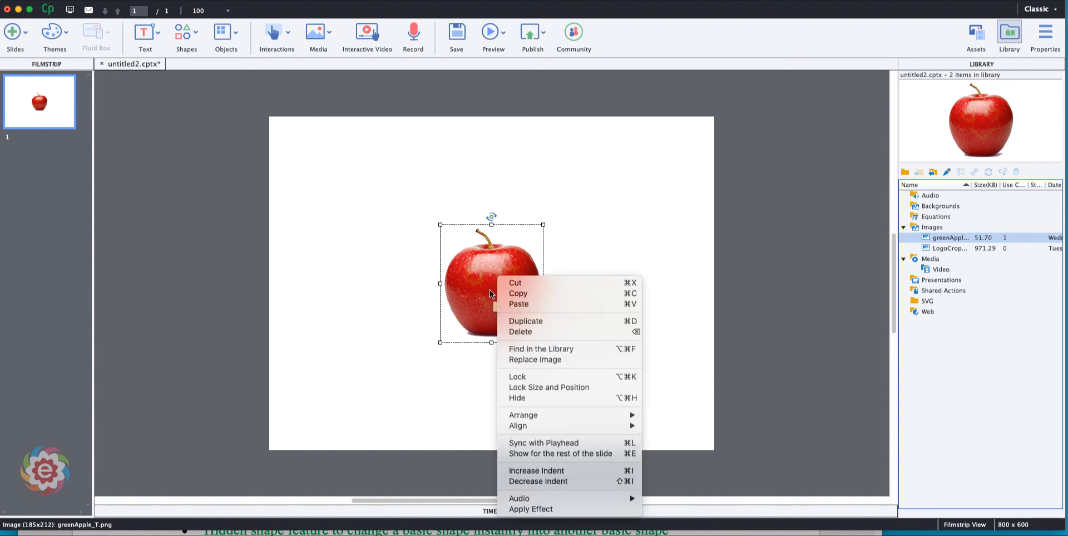
click(565, 349)
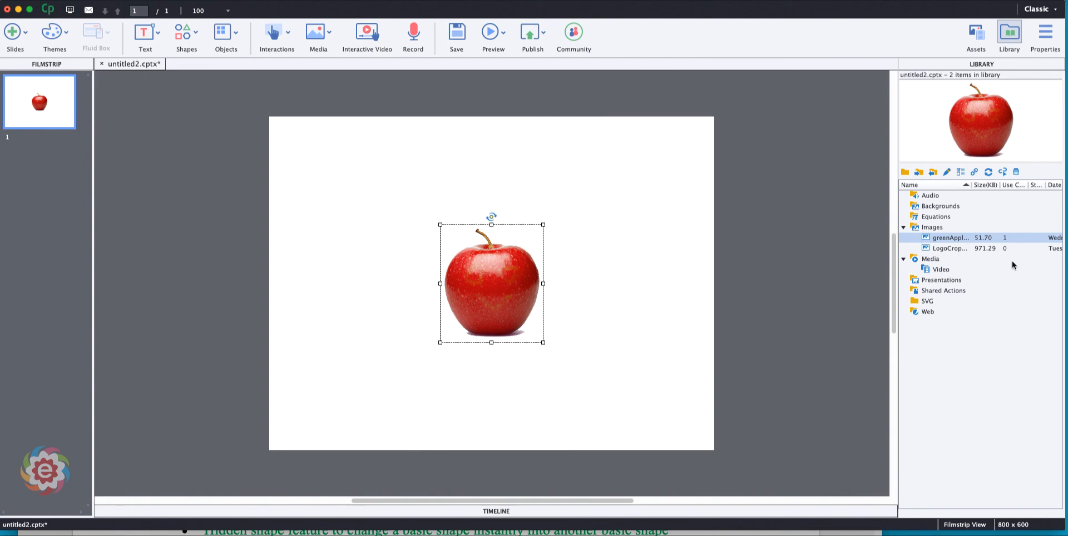
right_click(954, 239)
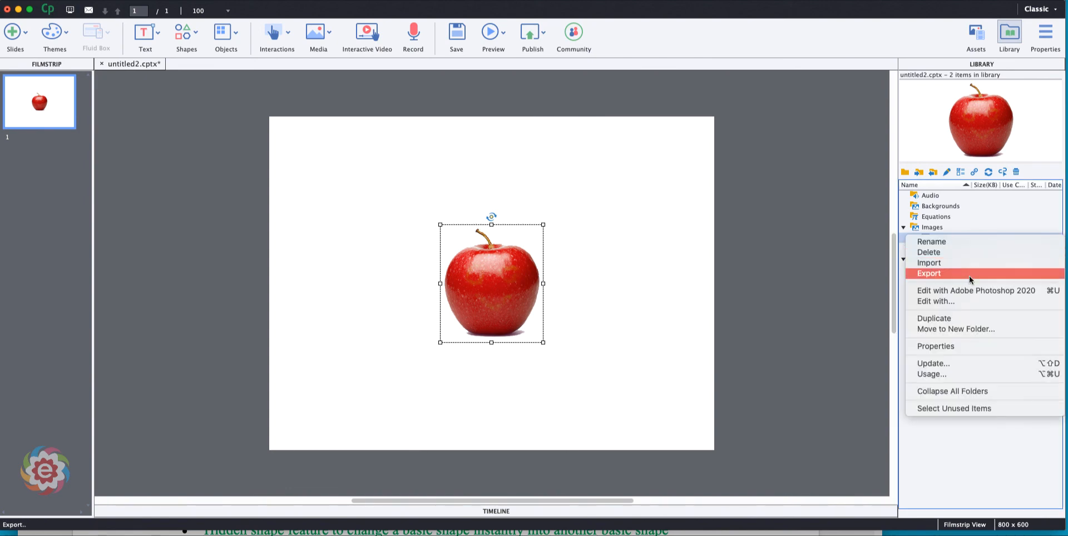